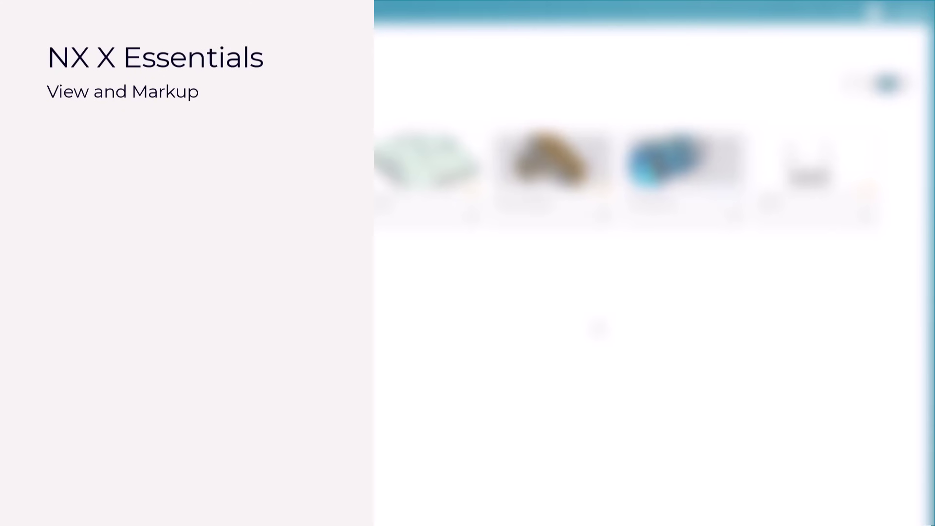
Open the Transmission project from the Projects page.
{"action": "left_click", "coordinate": [641, 194]}
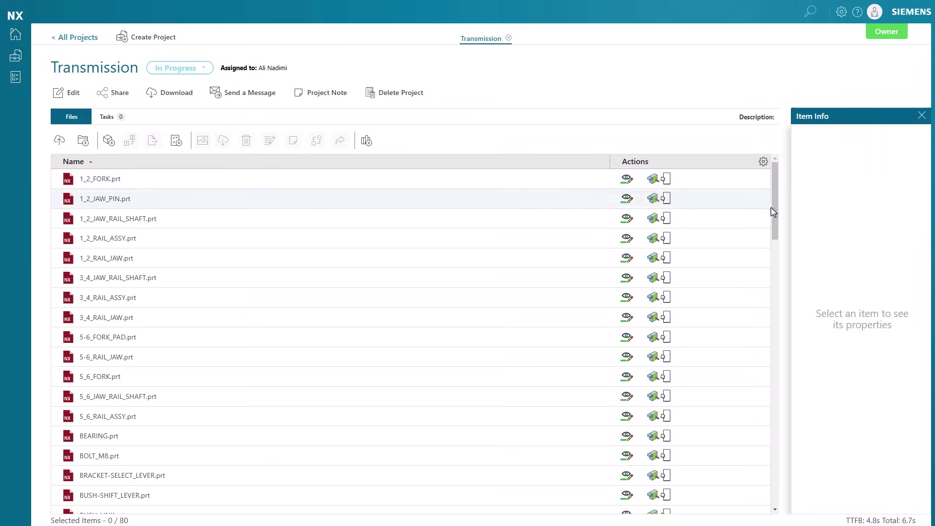
Scroll the file list to TM_ASSY.prt and view it in the 3-D viewer.
{"action": "left_click_drag", "start_coordinate": [773, 212], "coordinate": [776, 449]}
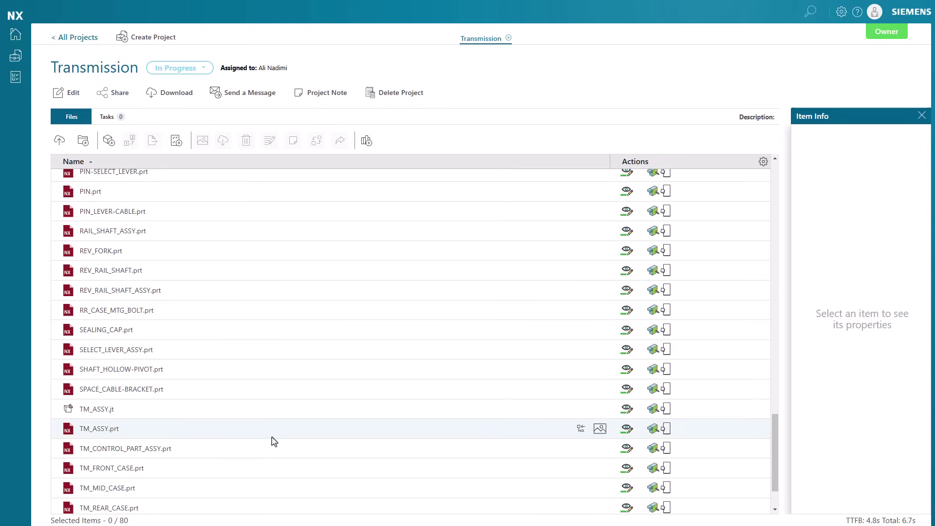
{"action": "left_click", "coordinate": [626, 430]}
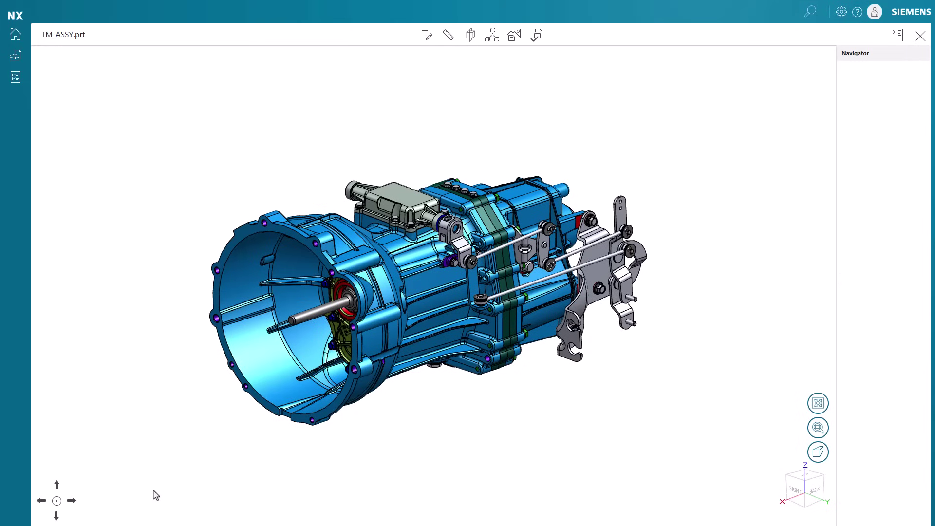
Pan the loaded transmission model left, right, down and up with the navigation arrows.
{"action": "left_click", "coordinate": [72, 500]}
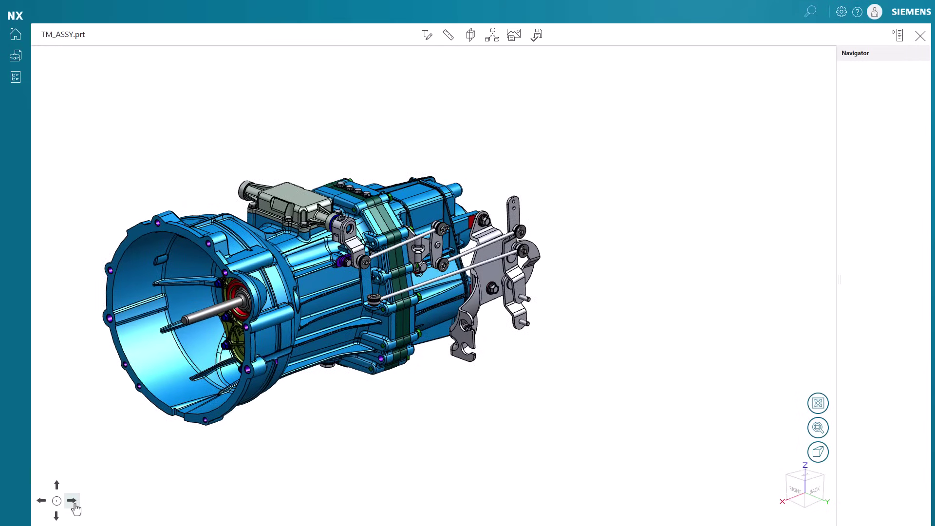
{"action": "left_click", "coordinate": [42, 503]}
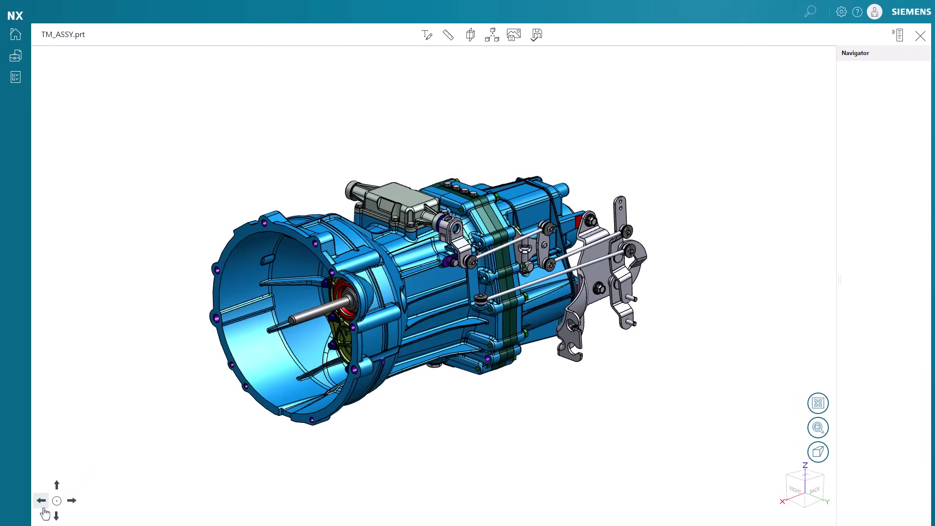
{"action": "left_click", "coordinate": [57, 487]}
{"action": "left_click", "coordinate": [56, 516]}
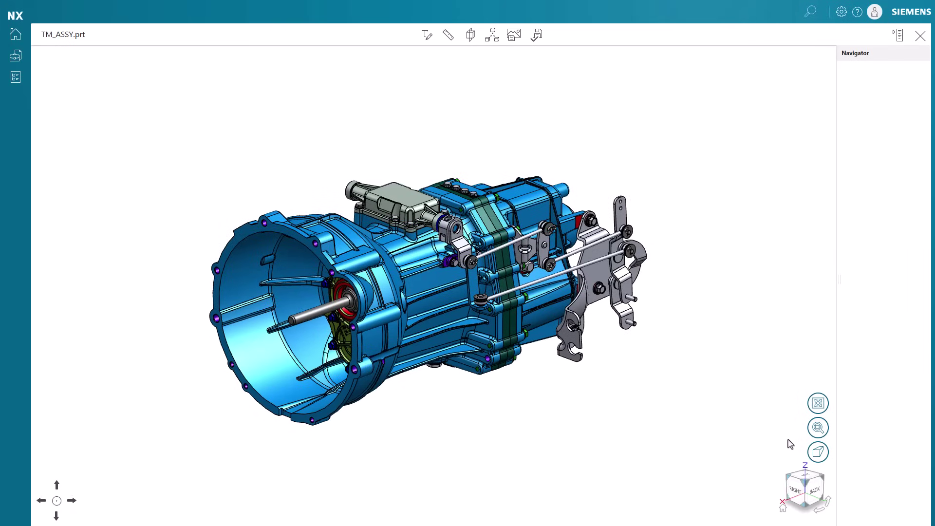
{"action": "left_click", "coordinate": [818, 452]}
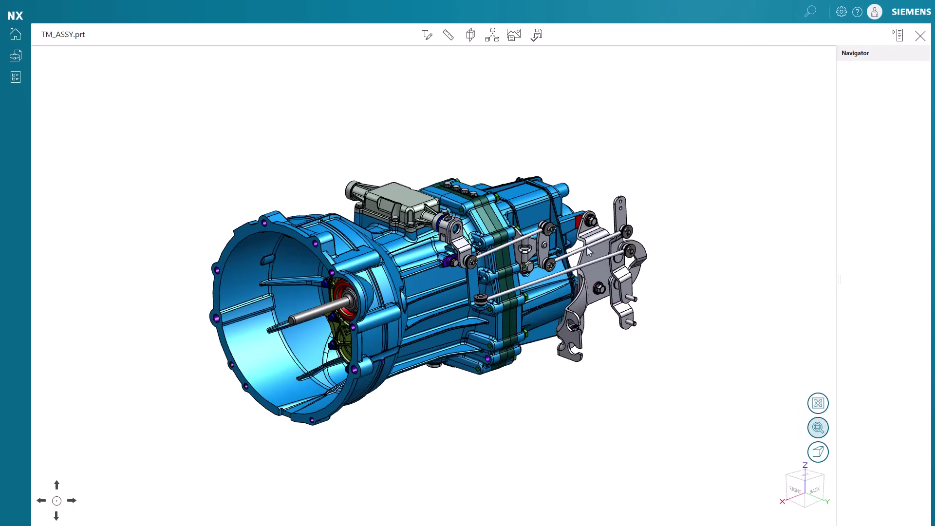
Zoom Window onto the shift-linkage bracket, fit the whole gearbox, then orbit and pan slightly.
{"action": "left_click_drag", "start_coordinate": [588, 251], "coordinate": [667, 319]}
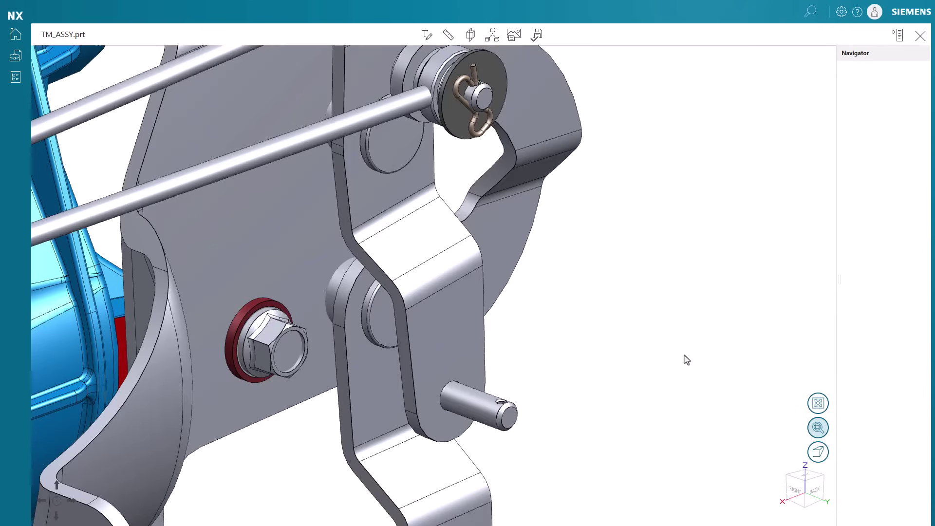
{"action": "left_click", "coordinate": [818, 428]}
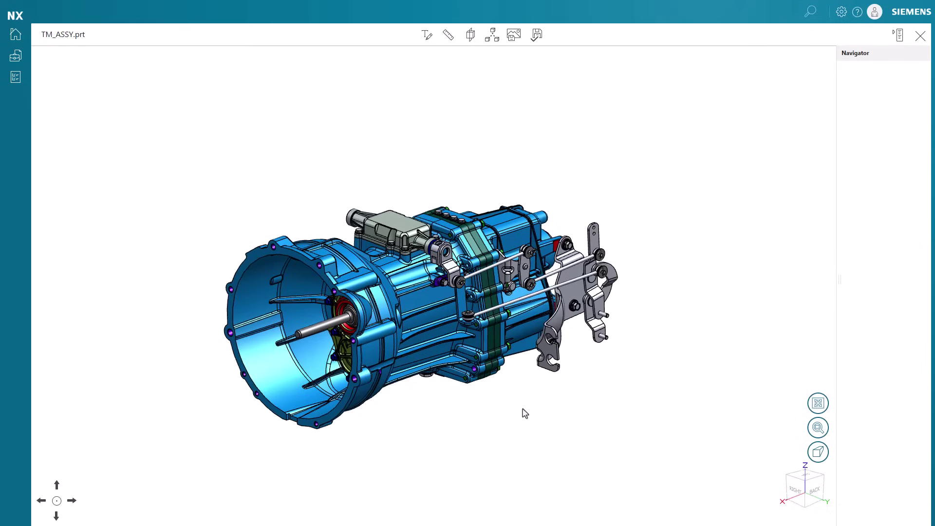
{"action": "mouse_move", "coordinate": [525, 413]}
{"action": "middle_mouse_down"}
{"action": "mouse_move", "coordinate": [567, 395]}
{"action": "mouse_move", "coordinate": [595, 396]}
{"action": "mouse_move", "coordinate": [517, 402]}
{"action": "middle_mouse_up"}
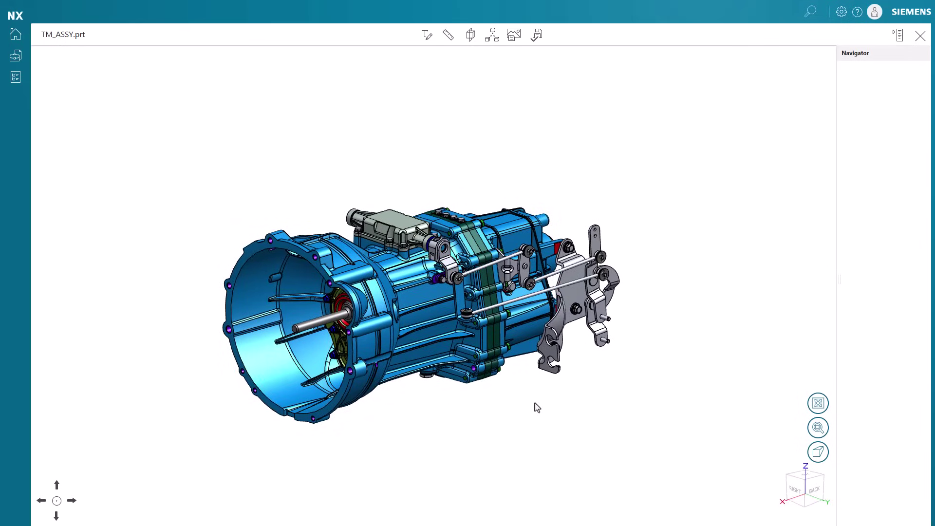
{"action": "middle_click_drag", "start_coordinate": [553, 407], "coordinate": [540, 392], "text": "shift"}
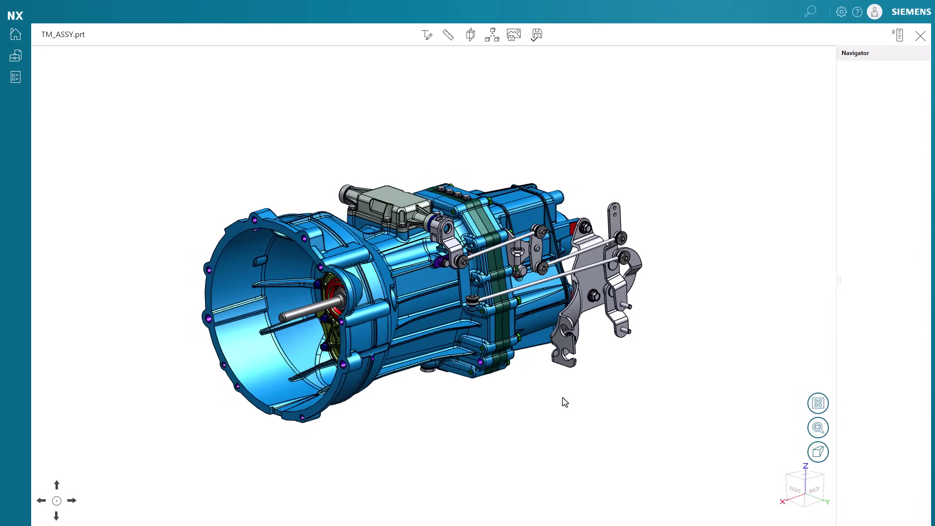
Turn the gearbox to the top, back and bottom views, then home isometric.
{"action": "left_click", "coordinate": [783, 509]}
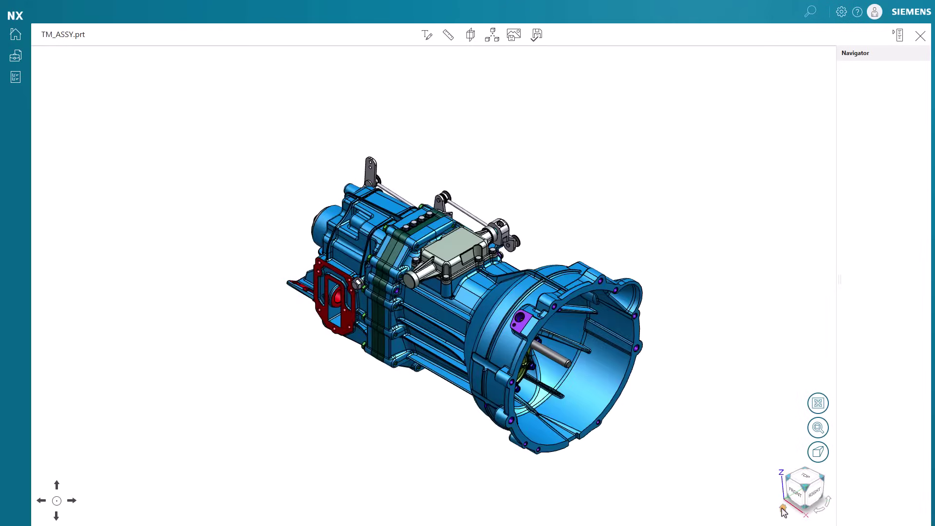
{"action": "left_click", "coordinate": [806, 479]}
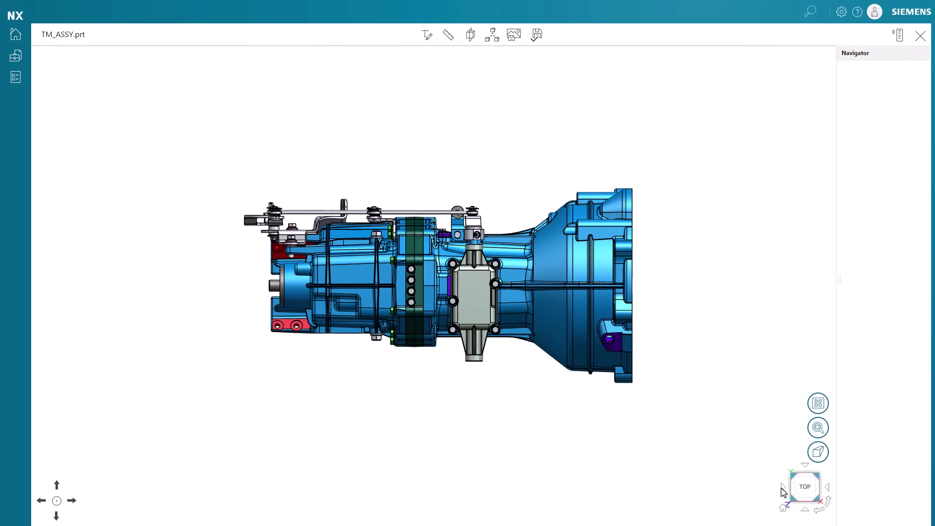
{"action": "left_click", "coordinate": [805, 466]}
{"action": "left_click", "coordinate": [806, 467]}
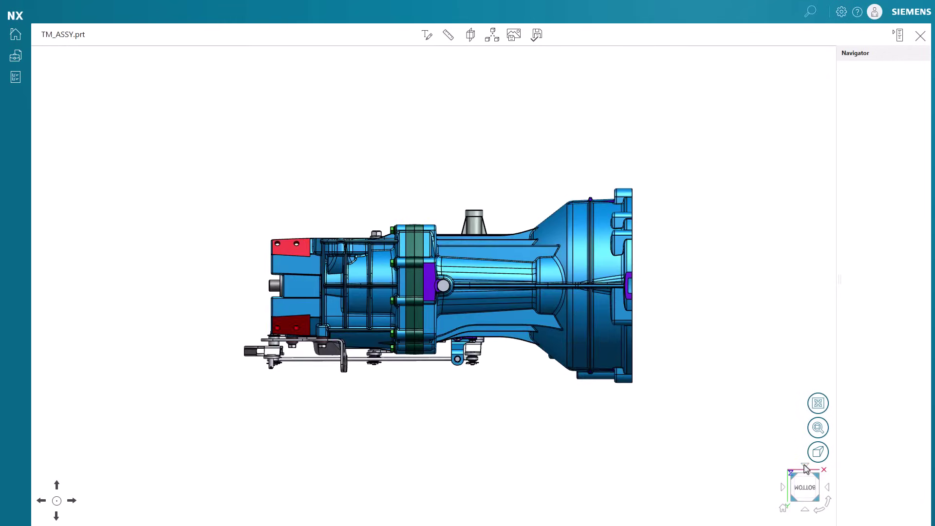
{"action": "left_click", "coordinate": [805, 469]}
{"action": "left_click", "coordinate": [783, 507]}
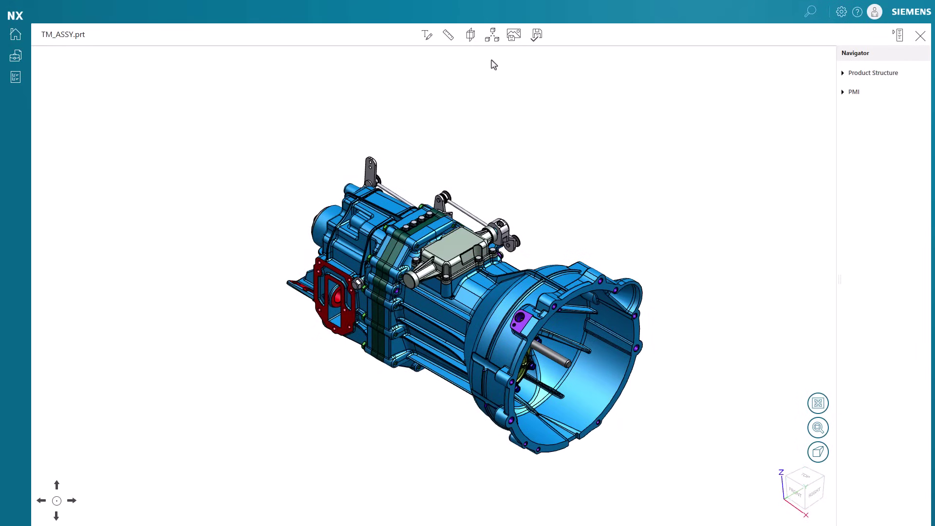
Explode the gearbox slightly with the Explode slider, then bring up the section-view options.
{"action": "left_click", "coordinate": [492, 35]}
{"action": "left_click_drag", "start_coordinate": [469, 54], "coordinate": [467, 54]}
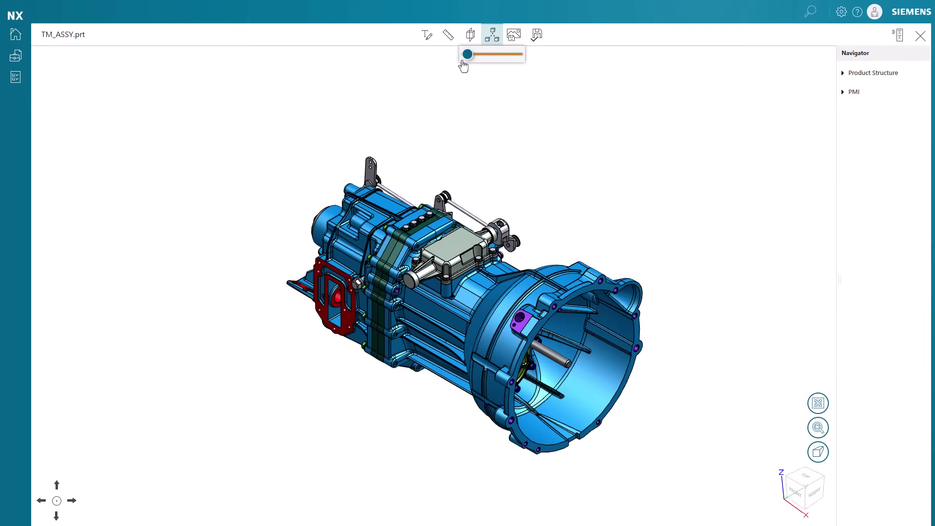
{"action": "left_click", "coordinate": [466, 37]}
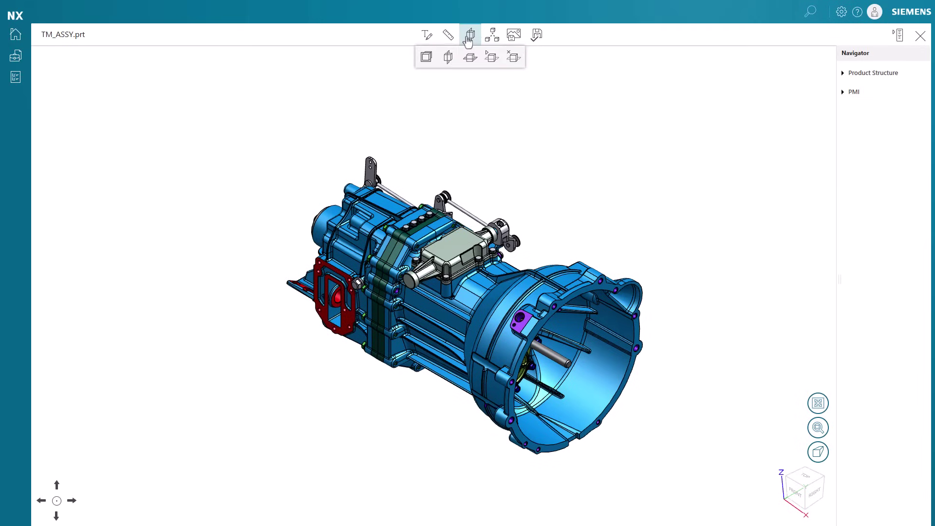
{"action": "left_click", "coordinate": [426, 57]}
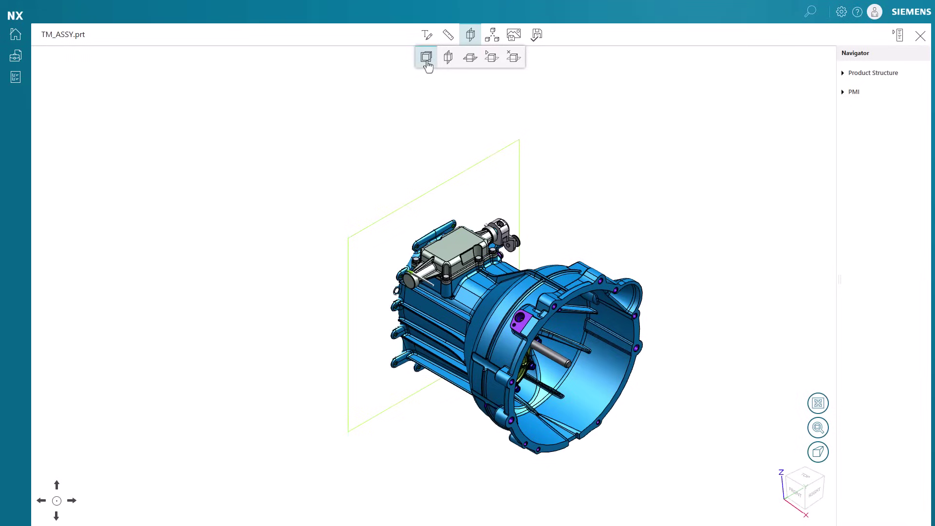
{"action": "left_click", "coordinate": [426, 61]}
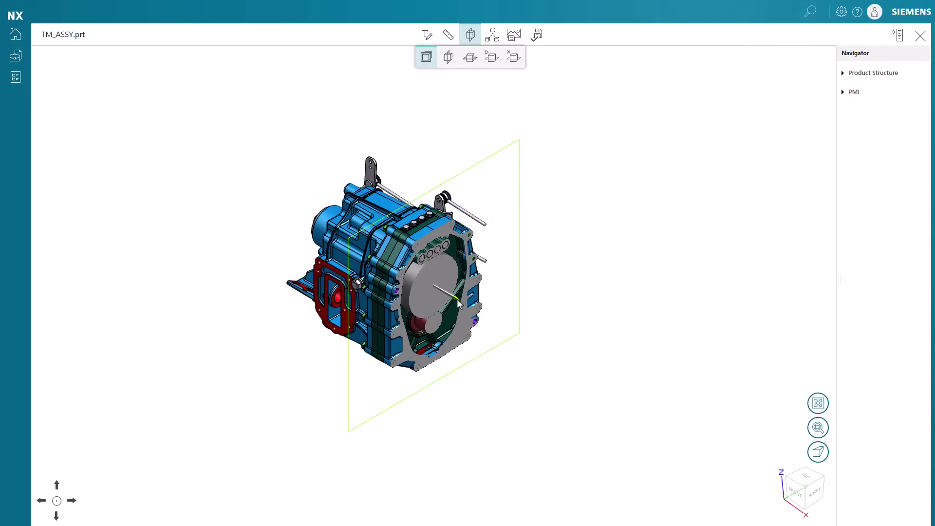
{"action": "left_click_drag", "start_coordinate": [457, 302], "coordinate": [477, 282]}
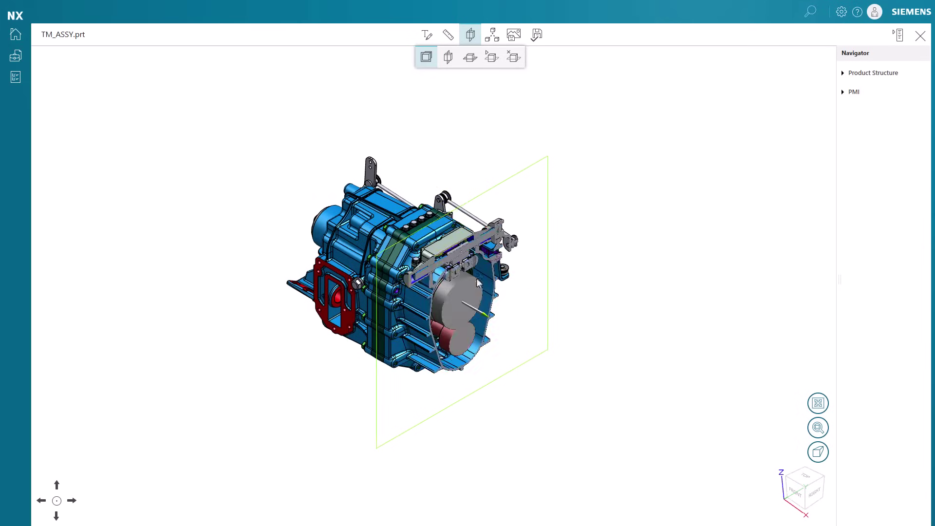
{"action": "left_click", "coordinate": [448, 58]}
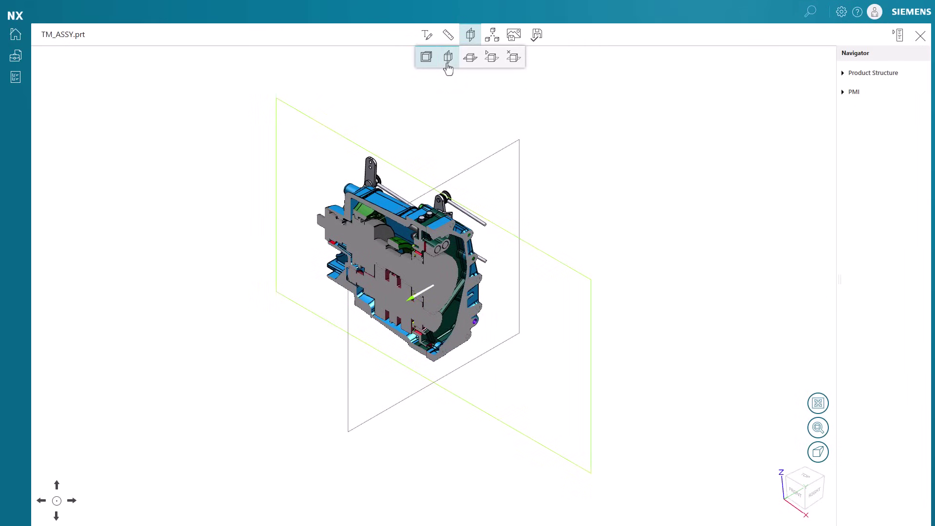
{"action": "mouse_move", "coordinate": [419, 298]}
{"action": "left_mouse_down"}
{"action": "mouse_move", "coordinate": [403, 310]}
{"action": "mouse_move", "coordinate": [414, 304]}
{"action": "left_mouse_up"}
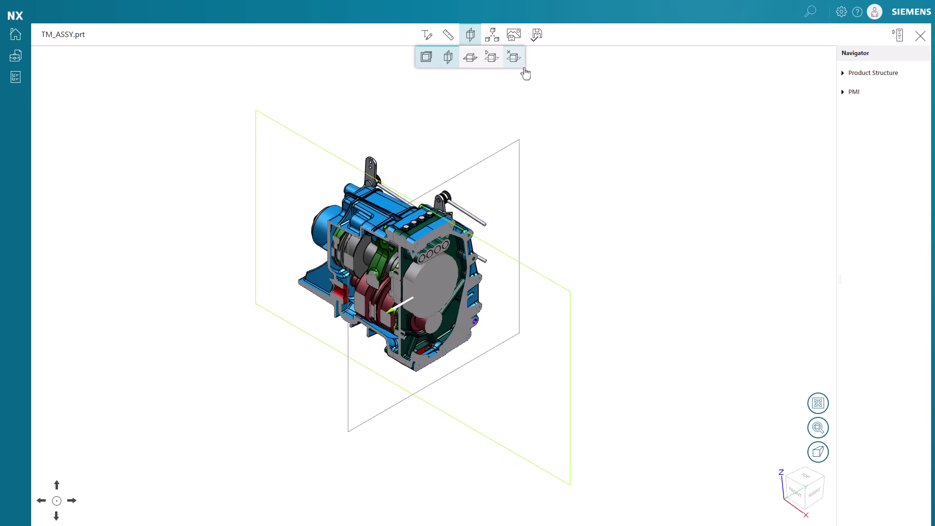
{"action": "left_click", "coordinate": [514, 60]}
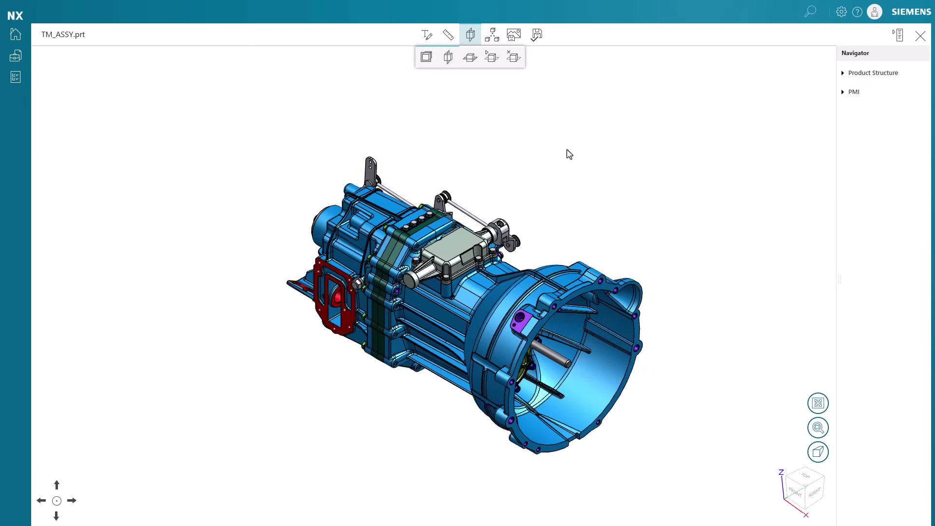
Measure the minimum distance across the shift bracket, placing its 4.938 in label.
{"action": "middle_click_drag", "start_coordinate": [593, 175], "coordinate": [603, 370]}
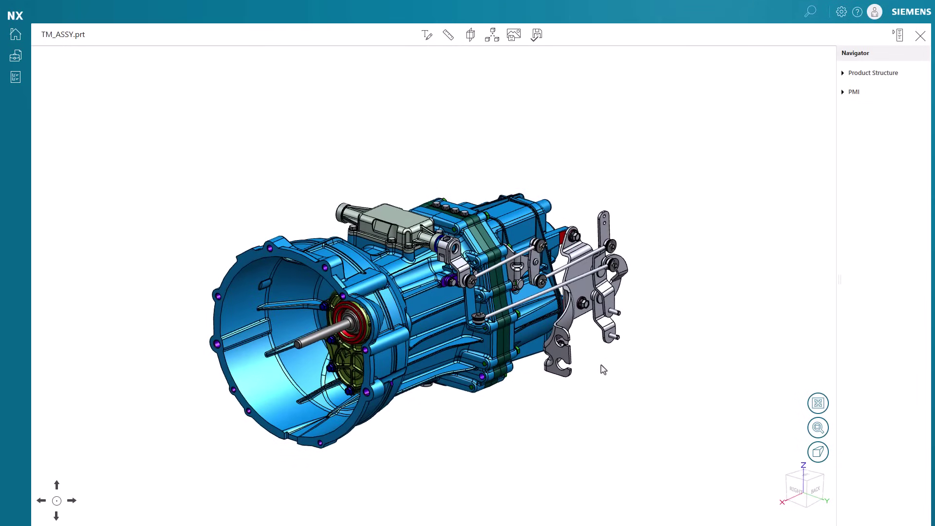
{"action": "left_click", "coordinate": [448, 36]}
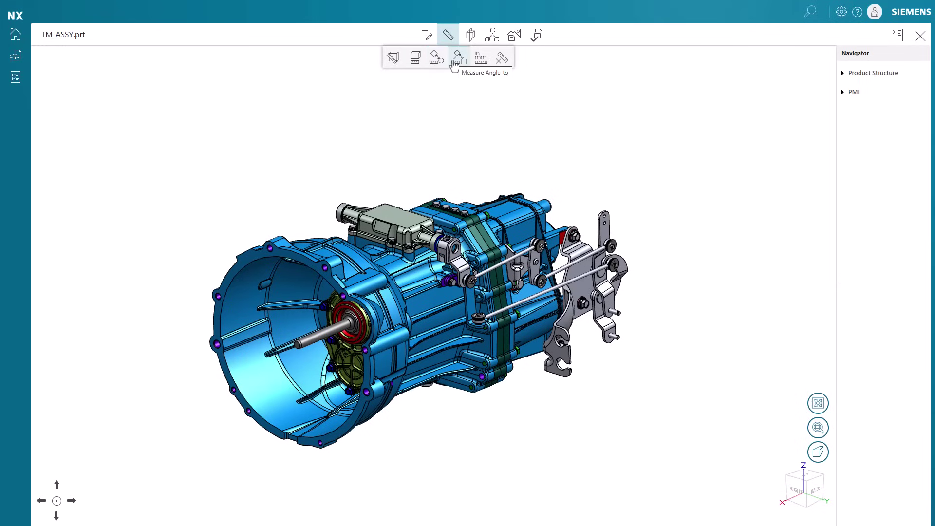
{"action": "left_click", "coordinate": [433, 61]}
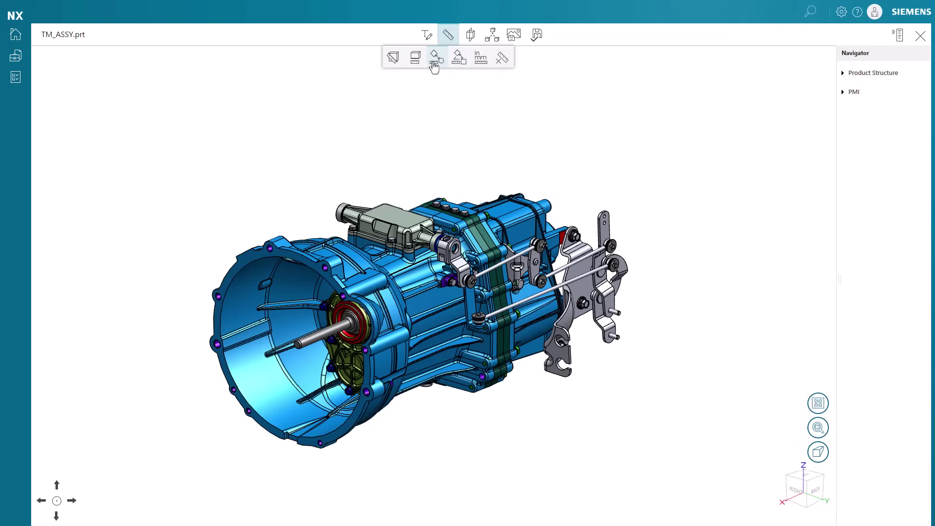
{"action": "left_click", "coordinate": [576, 257]}
{"action": "left_click", "coordinate": [588, 319]}
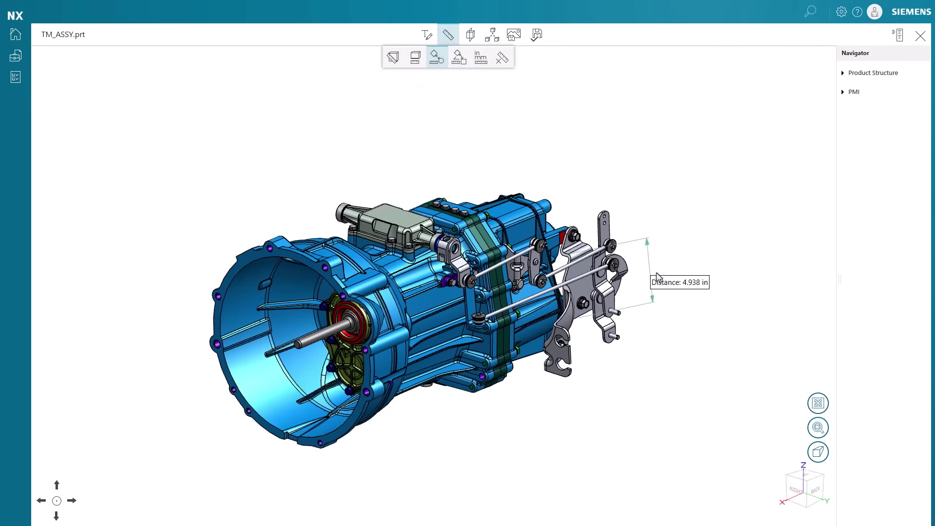
{"action": "left_click", "coordinate": [664, 276]}
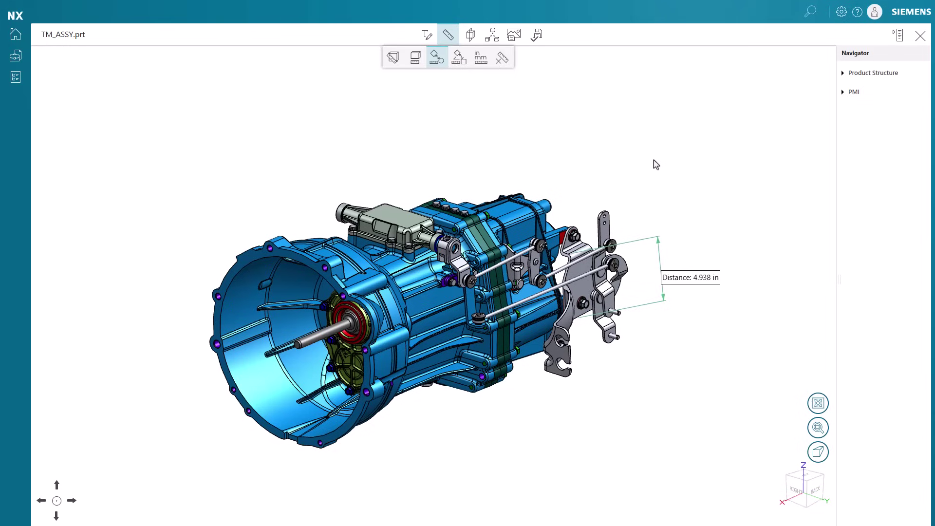
Measure the angle between two bracket edges and place its label.
{"action": "left_click", "coordinate": [459, 57]}
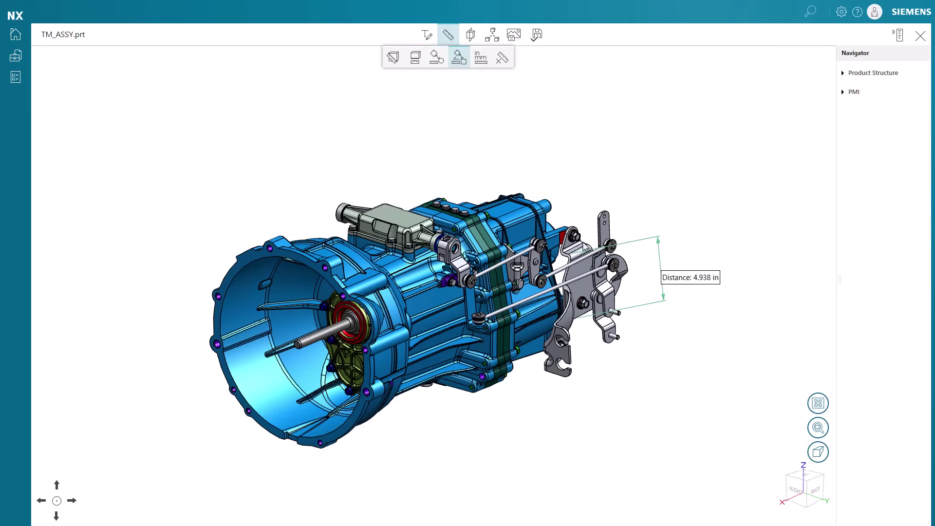
{"action": "left_click", "coordinate": [566, 333]}
{"action": "left_click", "coordinate": [566, 331]}
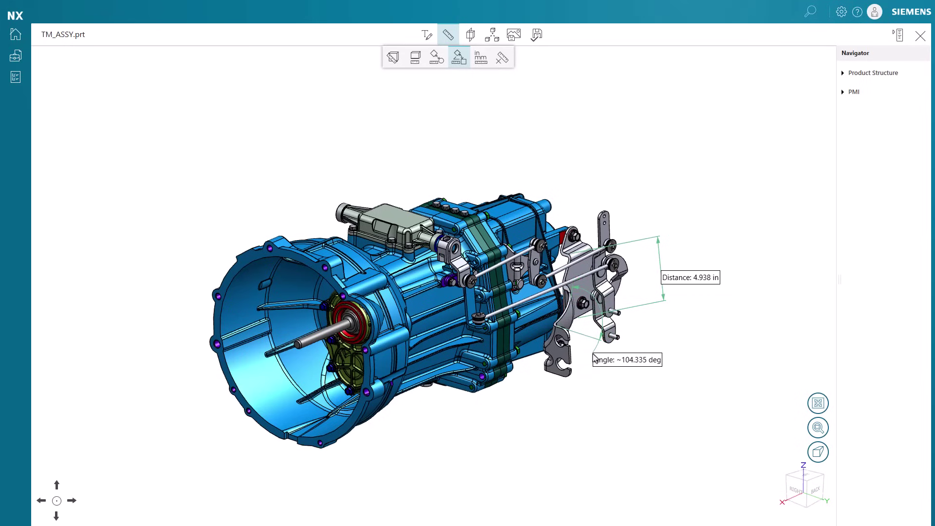
{"action": "left_click", "coordinate": [593, 354]}
Switch measurement units to millimetres then meters, and delete the distance and angle measurements.
{"action": "left_click", "coordinate": [479, 63]}
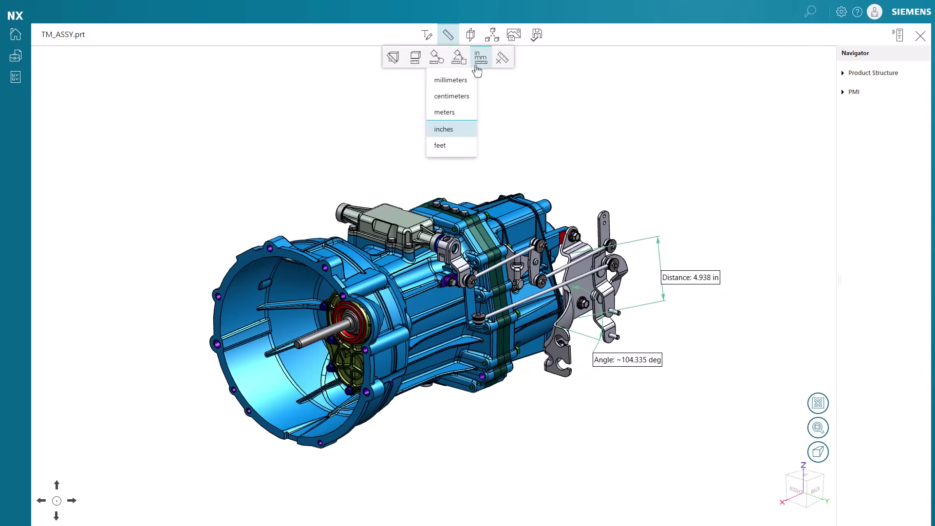
{"action": "left_click", "coordinate": [450, 82]}
{"action": "left_click", "coordinate": [481, 61]}
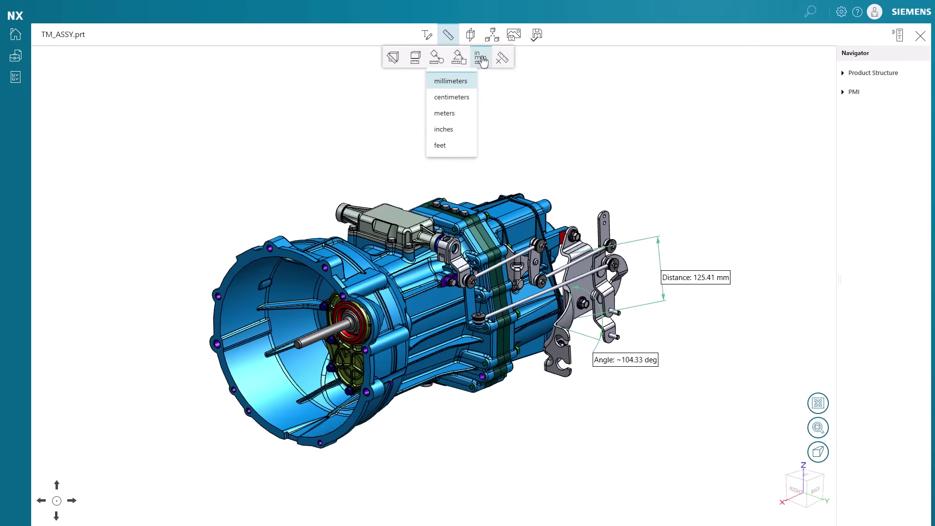
{"action": "left_click", "coordinate": [450, 115]}
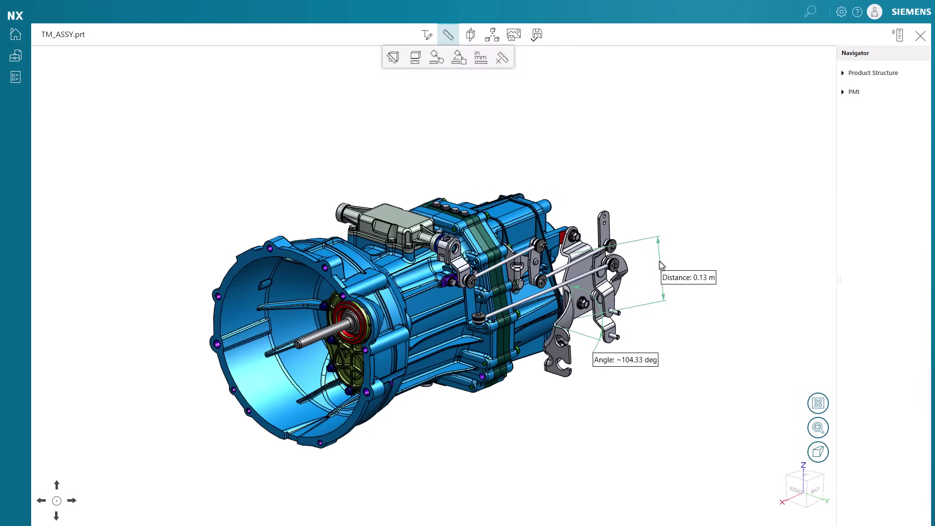
{"action": "left_click", "coordinate": [661, 266]}
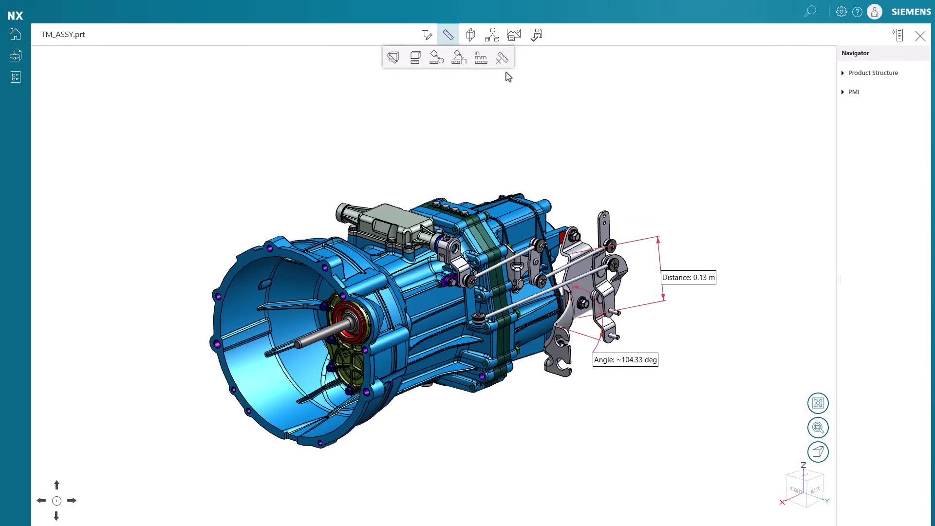
{"action": "left_click", "coordinate": [502, 58]}
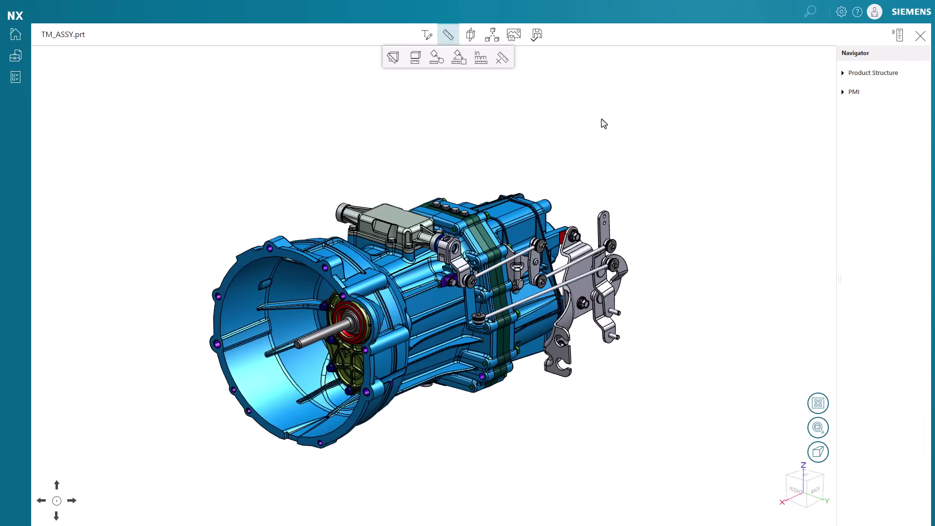
Hide TM_FRONT_CASE with its Navigator checkbox, then show it again.
{"action": "left_click", "coordinate": [448, 36]}
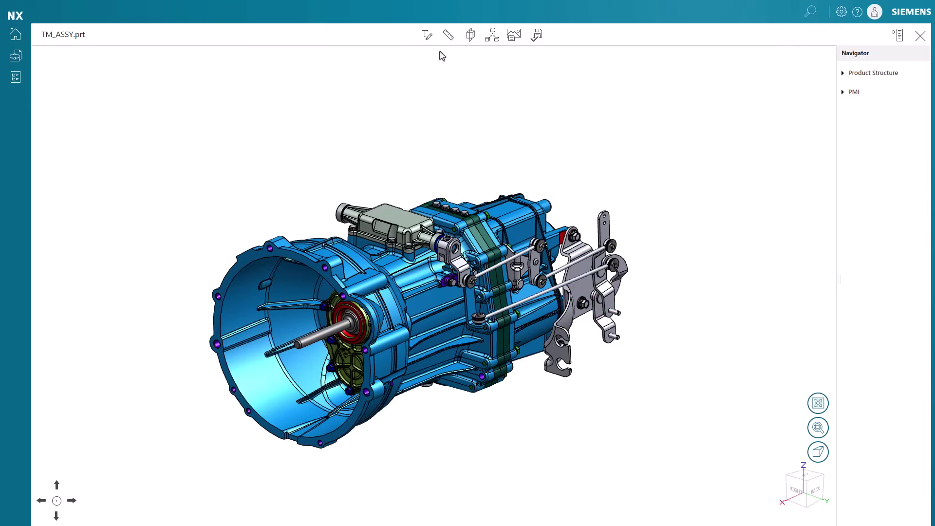
{"action": "left_click", "coordinate": [419, 357]}
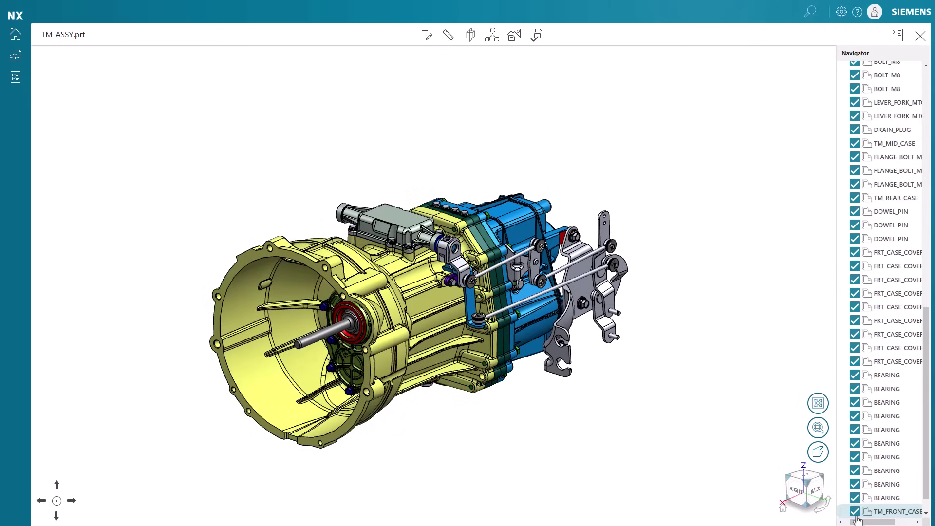
{"action": "mouse_move", "coordinate": [925, 458]}
{"action": "left_mouse_down"}
{"action": "mouse_move", "coordinate": [930, 219]}
{"action": "mouse_move", "coordinate": [928, 467]}
{"action": "left_mouse_up"}
{"action": "left_click", "coordinate": [854, 487]}
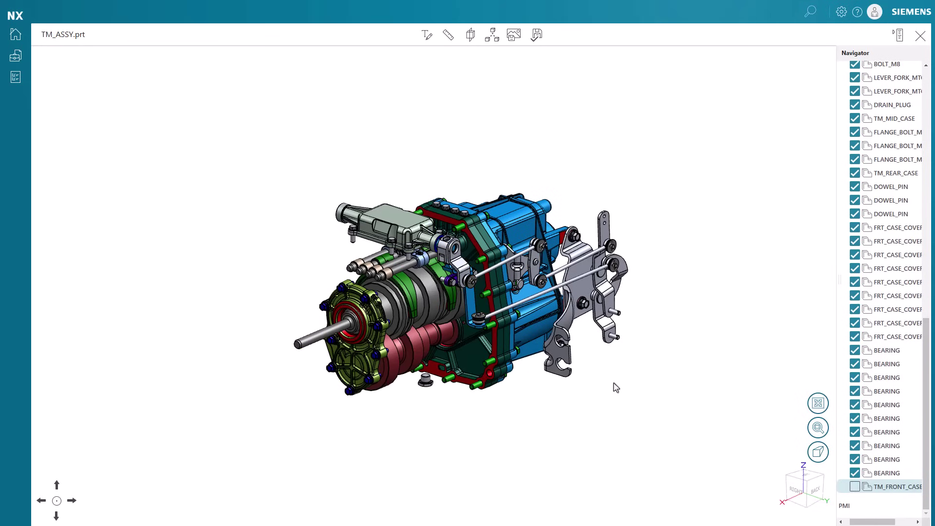
{"action": "left_click", "coordinate": [855, 486]}
Hide the front case from its right-click menu, then recheck it to show it.
{"action": "left_click", "coordinate": [430, 353]}
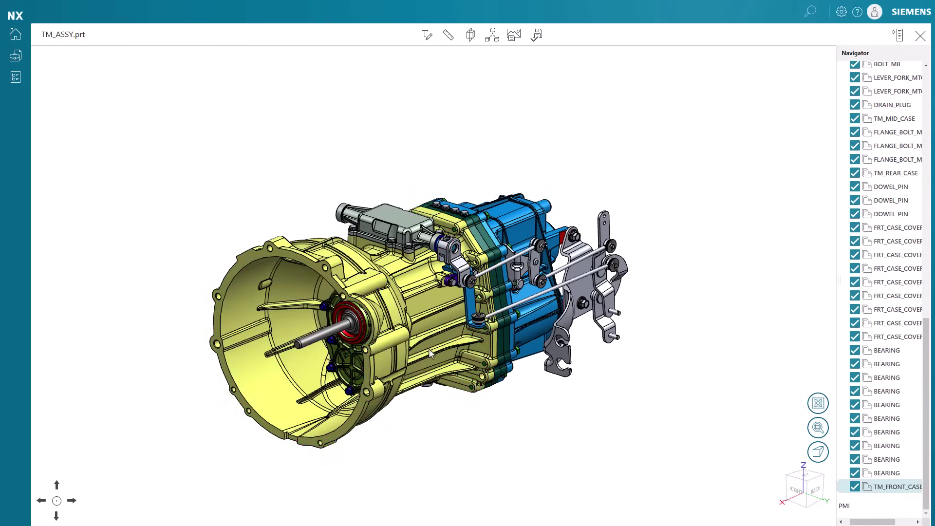
{"action": "right_click", "coordinate": [431, 353]}
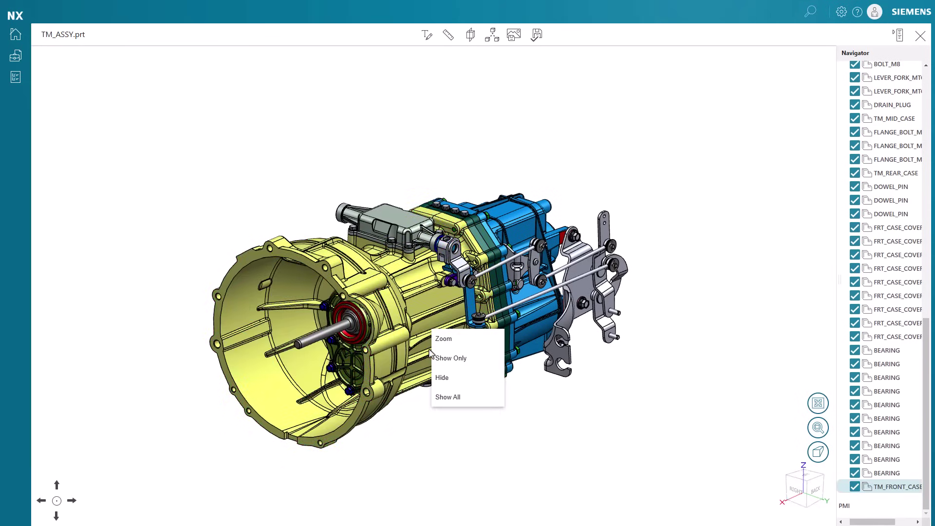
{"action": "left_click", "coordinate": [443, 381]}
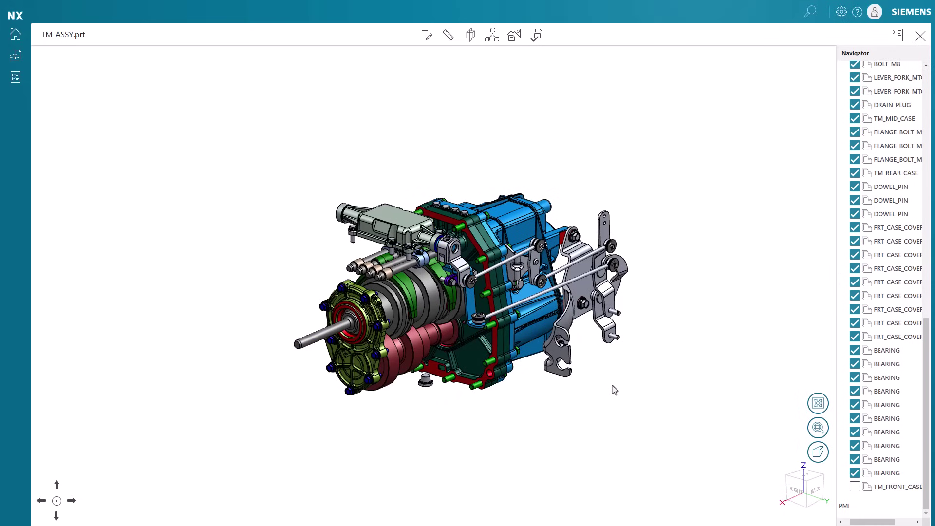
{"action": "left_click", "coordinate": [854, 486]}
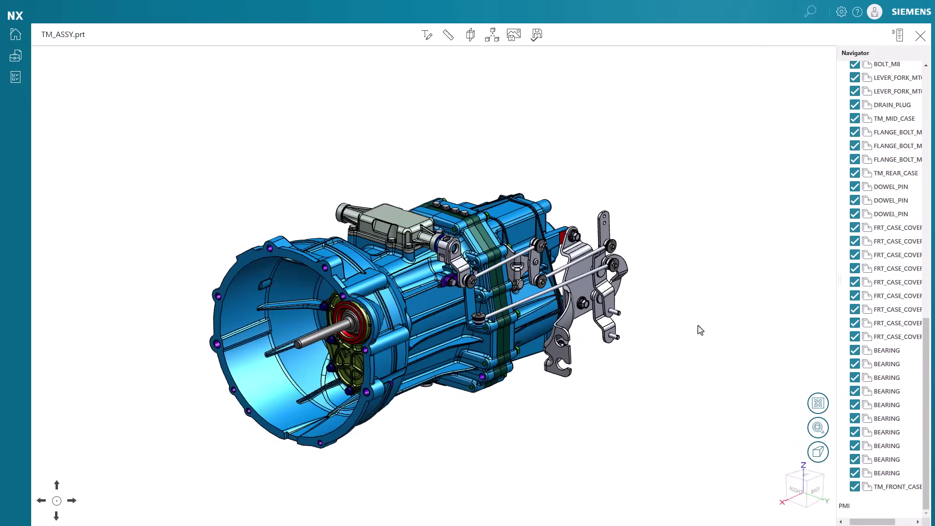
Draw a red markup circle around the rear bracket.
{"action": "left_click", "coordinate": [427, 35]}
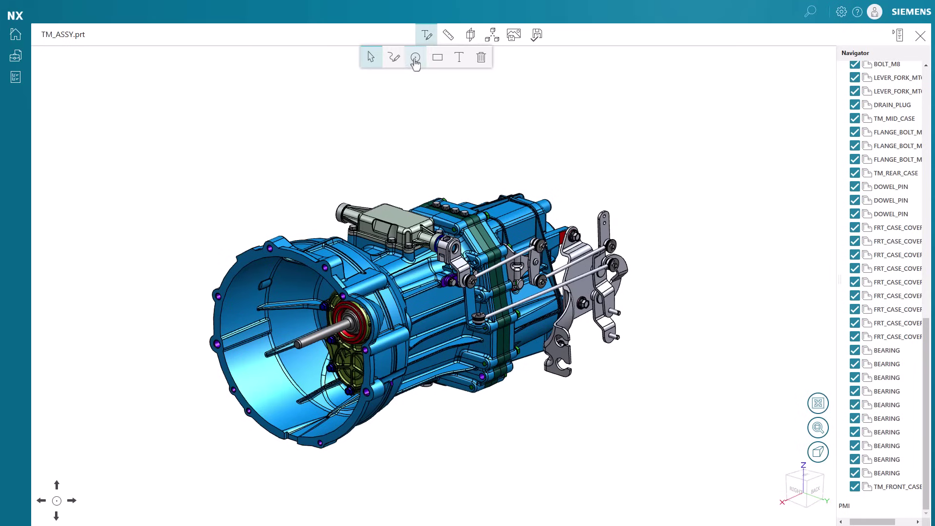
{"action": "left_click", "coordinate": [415, 57]}
{"action": "left_click_drag", "start_coordinate": [561, 255], "coordinate": [623, 329]}
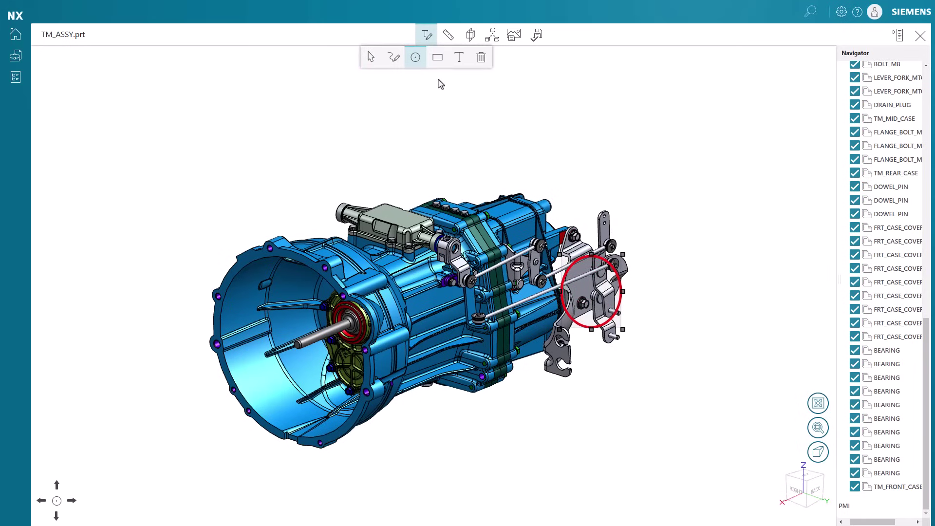
Add the note 'Run simulation on the bracket to make sure it is strong enough' beside it, enlarging the box.
{"action": "left_click", "coordinate": [459, 58]}
{"action": "left_click", "coordinate": [631, 249]}
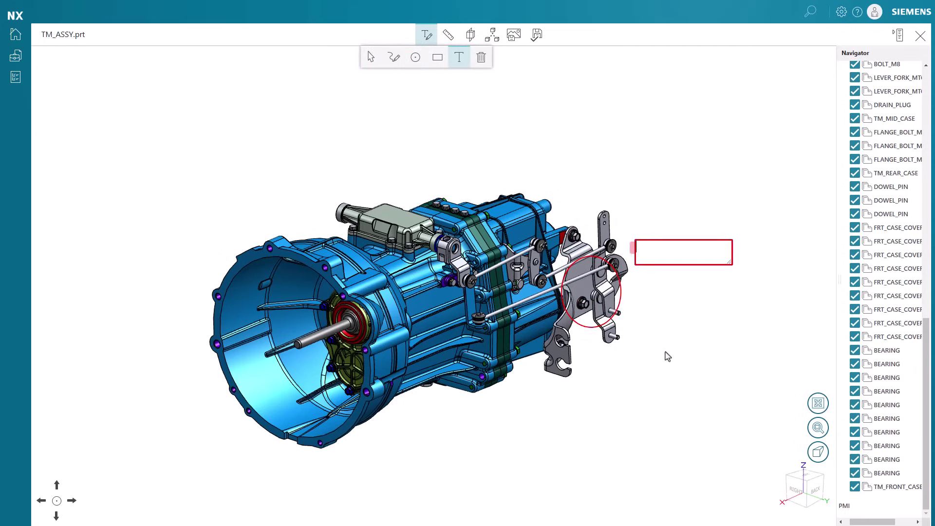
{"action": "type", "text": "Run simulation on the bracket to make sure i"}
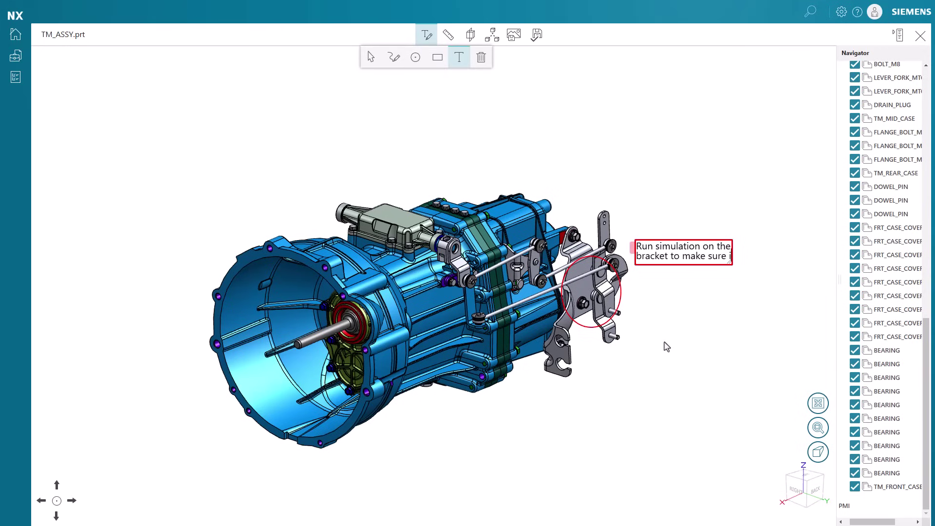
{"action": "type", "text": "t is strong enough"}
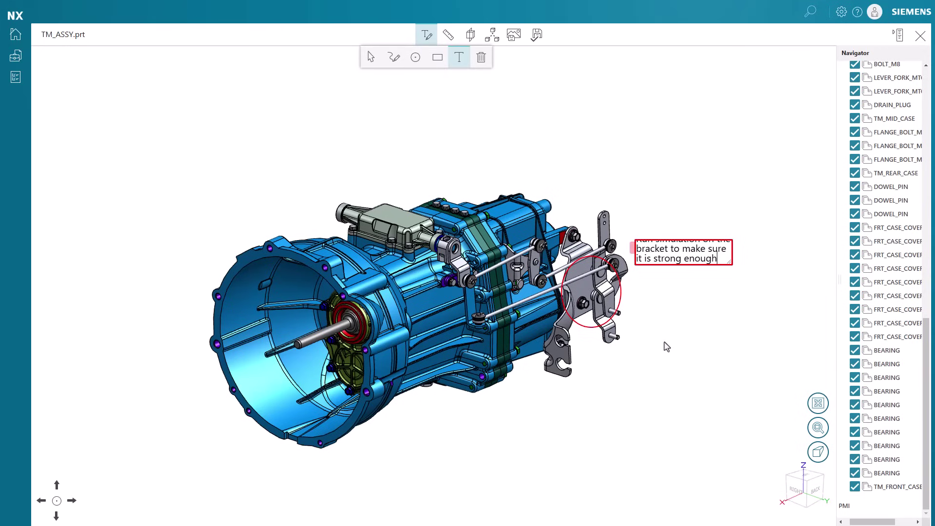
{"action": "left_click_drag", "start_coordinate": [730, 262], "coordinate": [745, 276]}
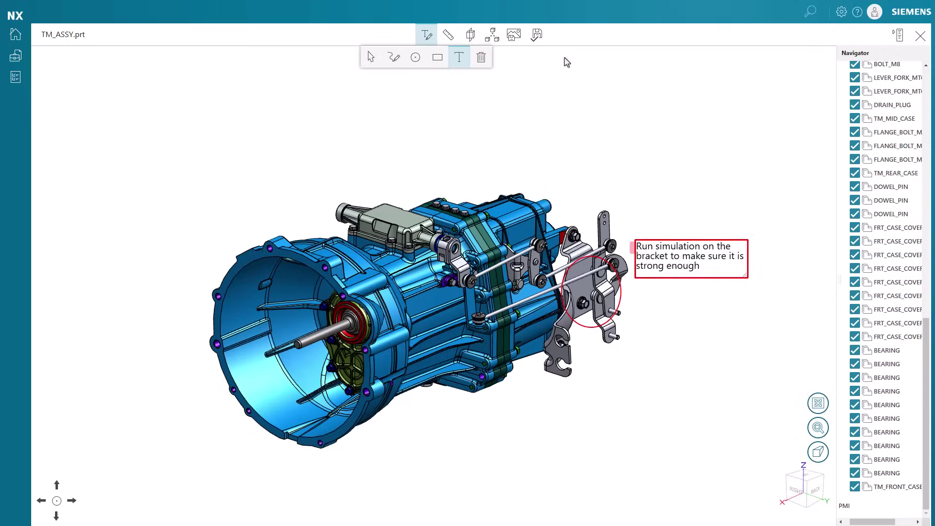
Save the markup view under the name 'Bracket Simulation'.
{"action": "left_click", "coordinate": [537, 35]}
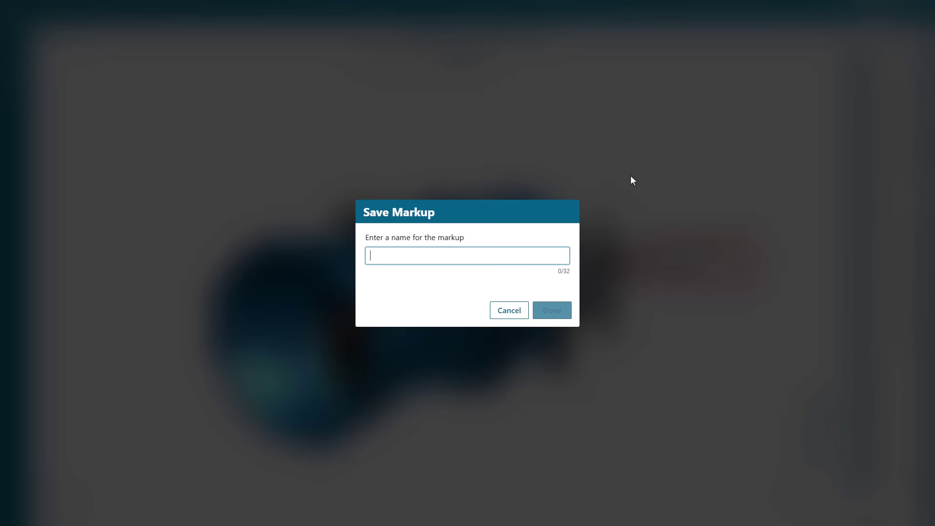
{"action": "type", "text": "Bracket Simulation"}
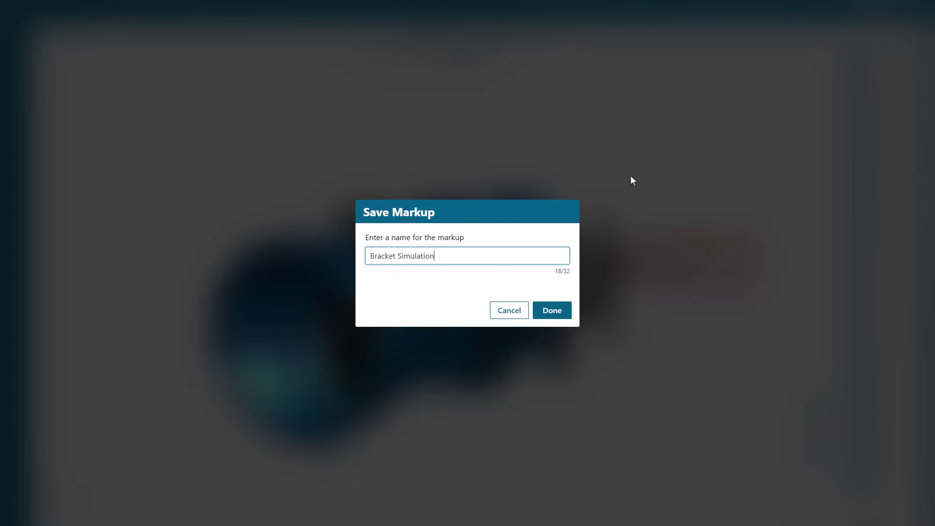
{"action": "left_click", "coordinate": [549, 312]}
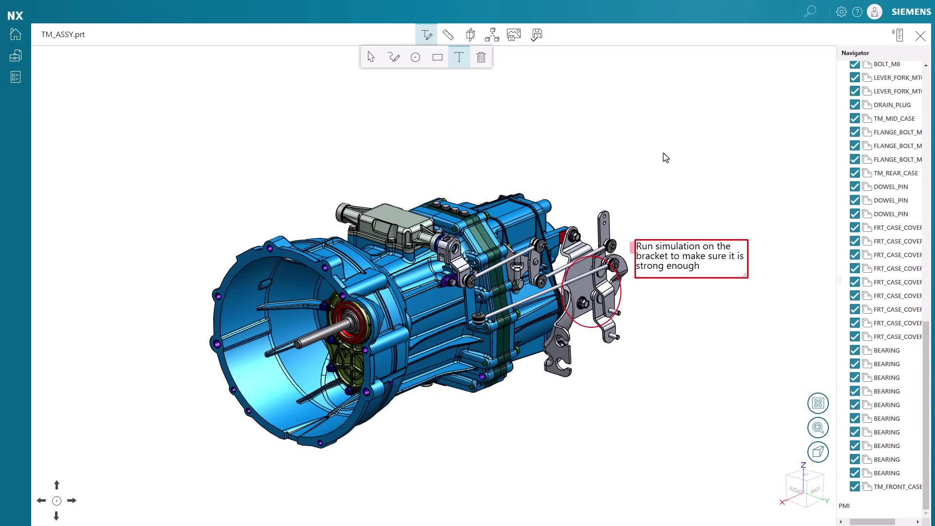
Toggle the Bracket Simulation markup view off and reapply it from Markup Views.
{"action": "scroll", "coordinate": [931, 325], "scroll_direction": "up", "scroll_amount": 3}
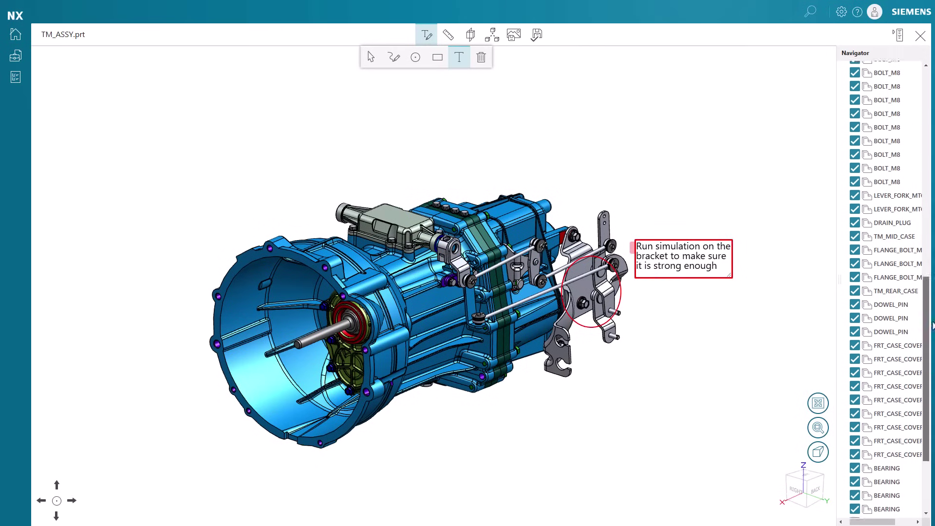
{"action": "scroll", "coordinate": [931, 325], "scroll_direction": "up", "scroll_amount": 10}
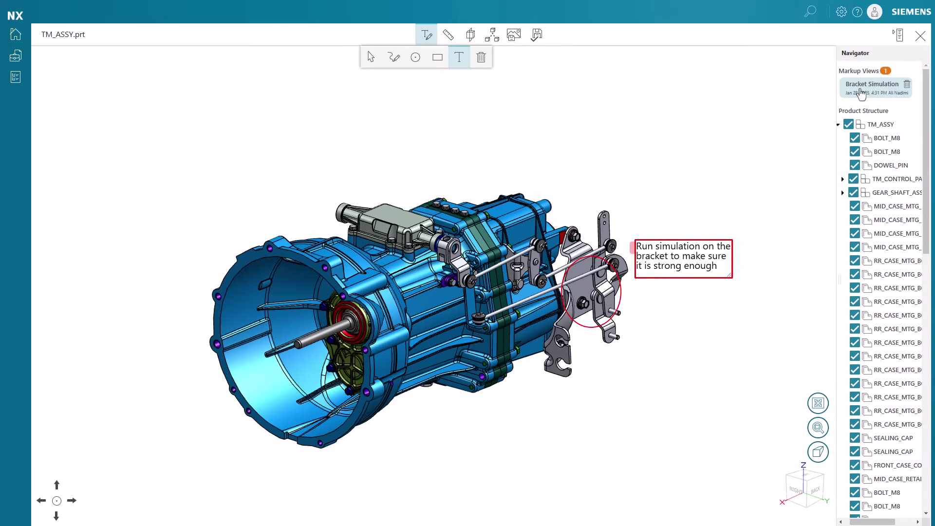
{"action": "left_click", "coordinate": [631, 183]}
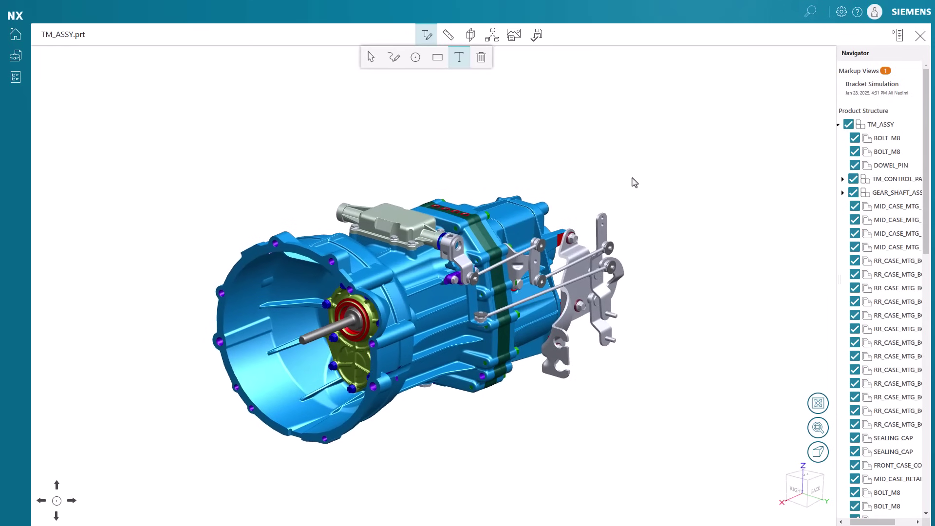
{"action": "left_click", "coordinate": [871, 86]}
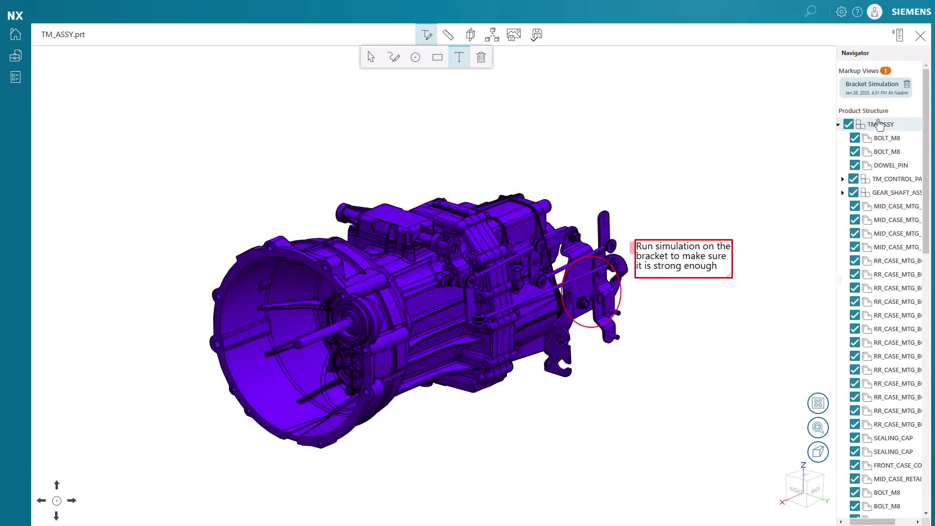
Delete the Bracket Simulation markup view, confirm, and dismiss the success message.
{"action": "left_click", "coordinate": [907, 85]}
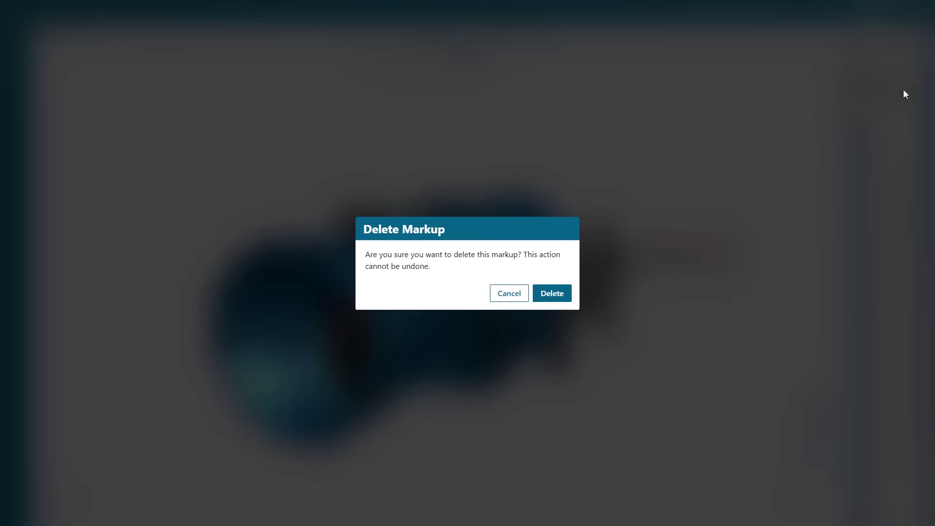
{"action": "left_click", "coordinate": [551, 294]}
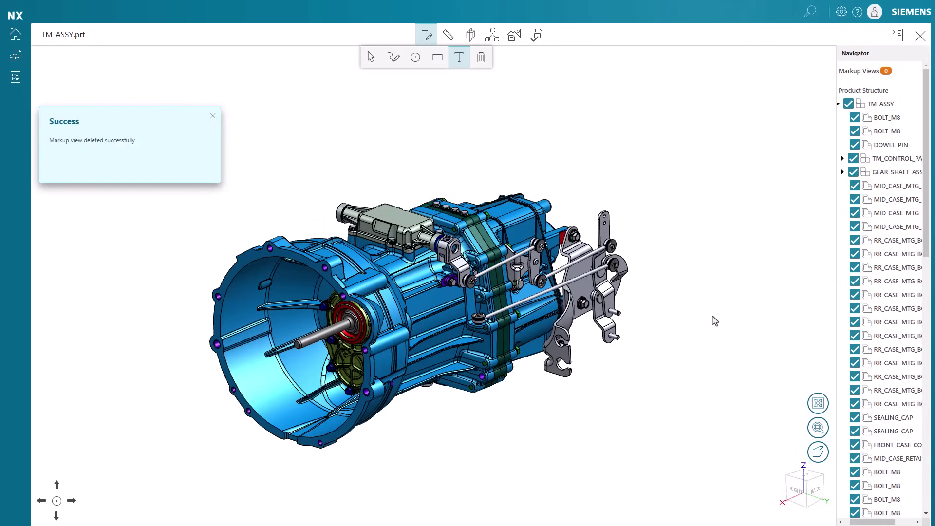
{"action": "left_click", "coordinate": [212, 117]}
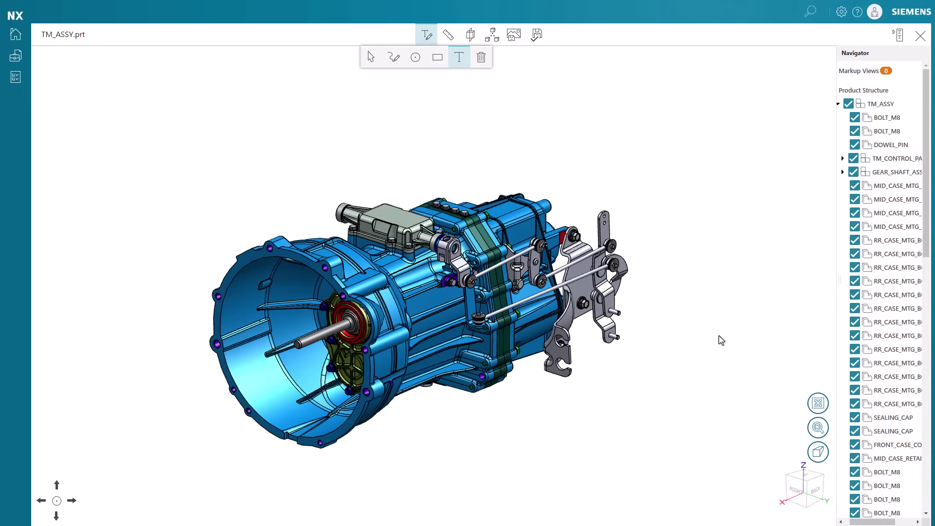